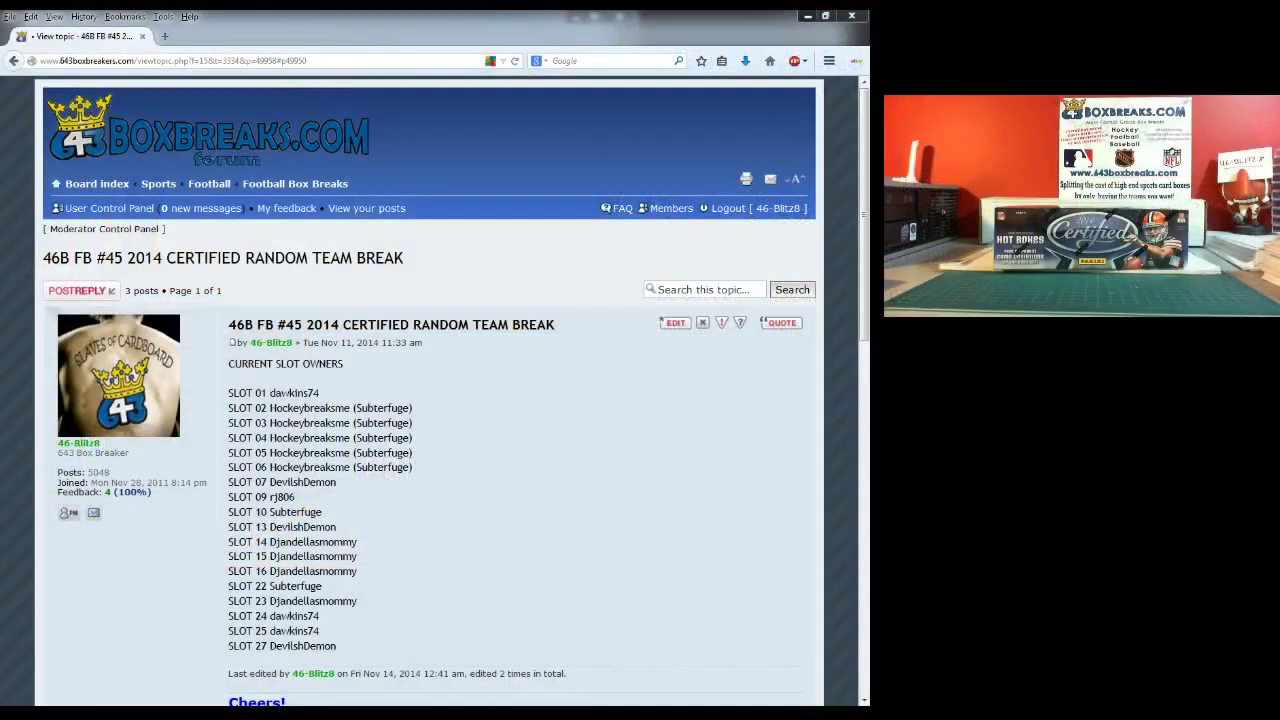
Post a reply reading 'drawing teams now' to the certified random team break topic
left_click(76, 290)
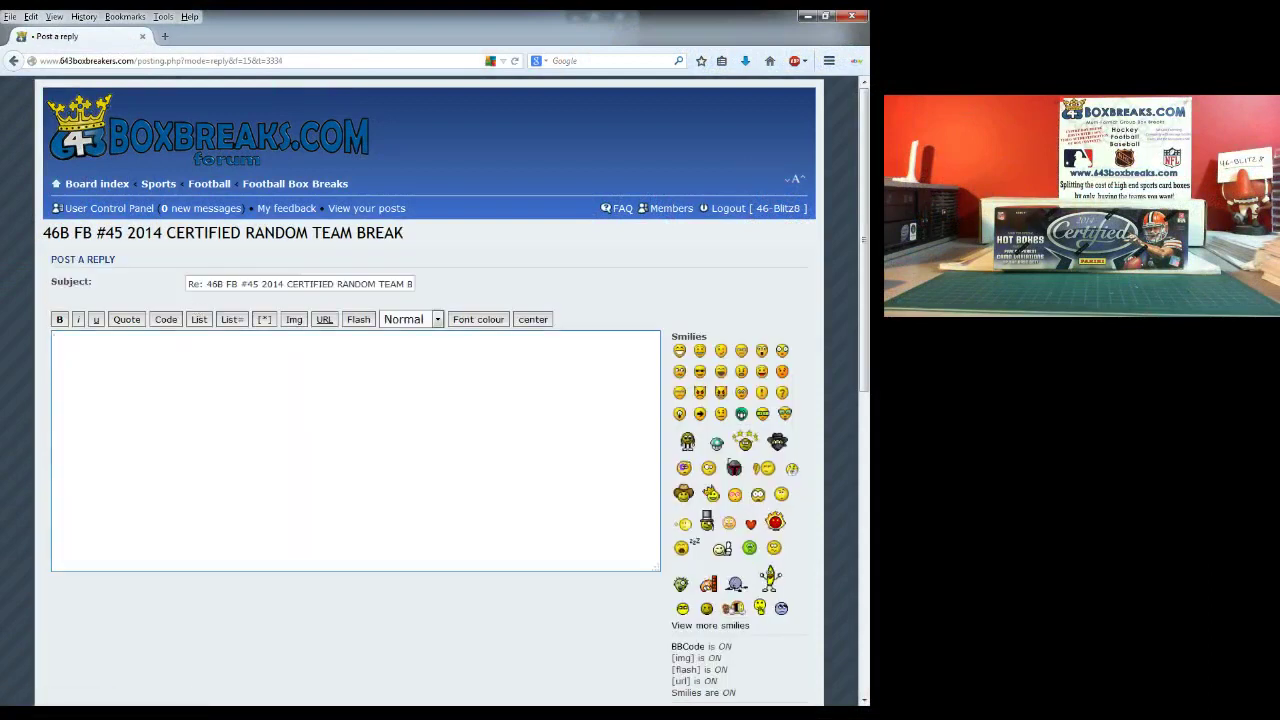
type("drawing tams")
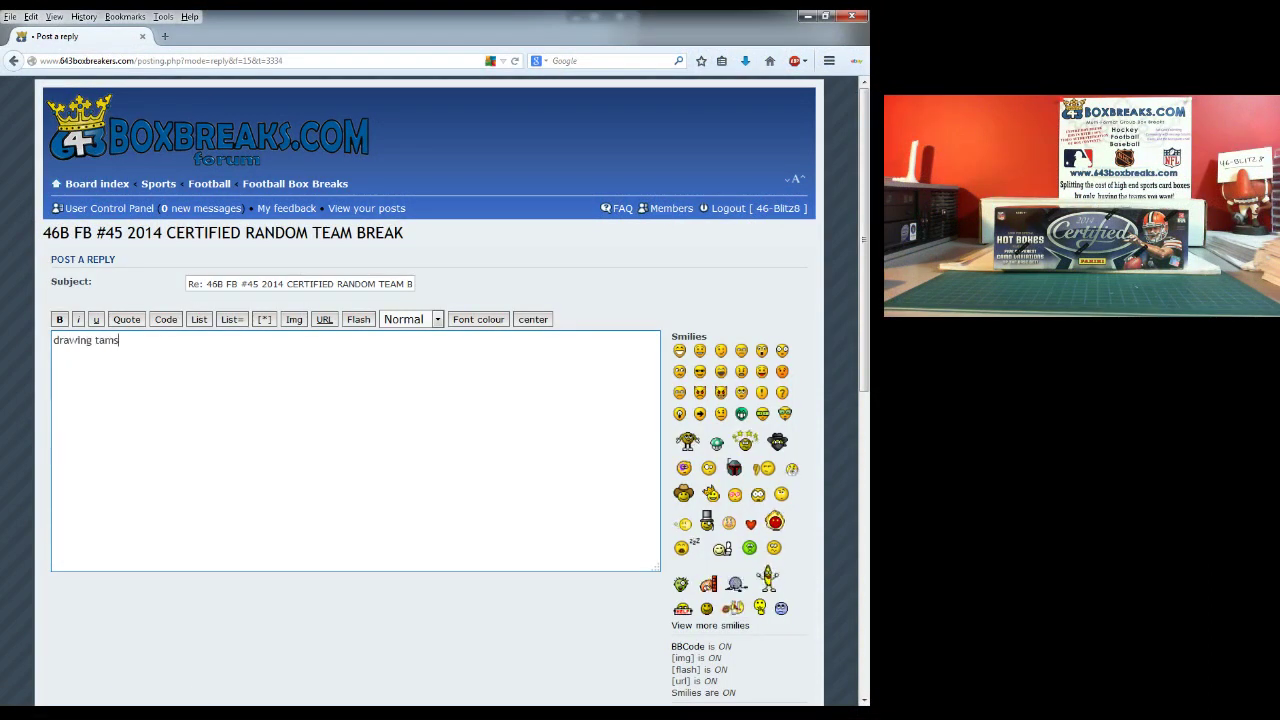
key("BackSpace")
key("BackSpace")
key("BackSpace")
type("eams ")
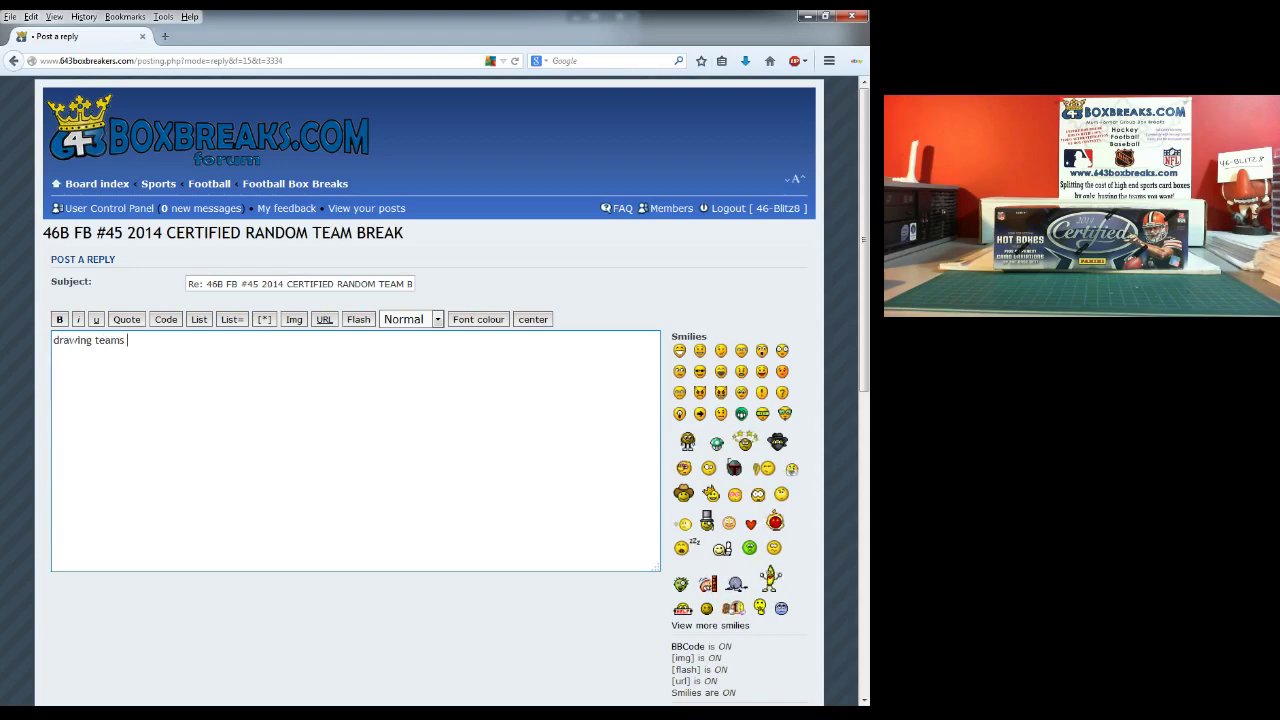
type("now")
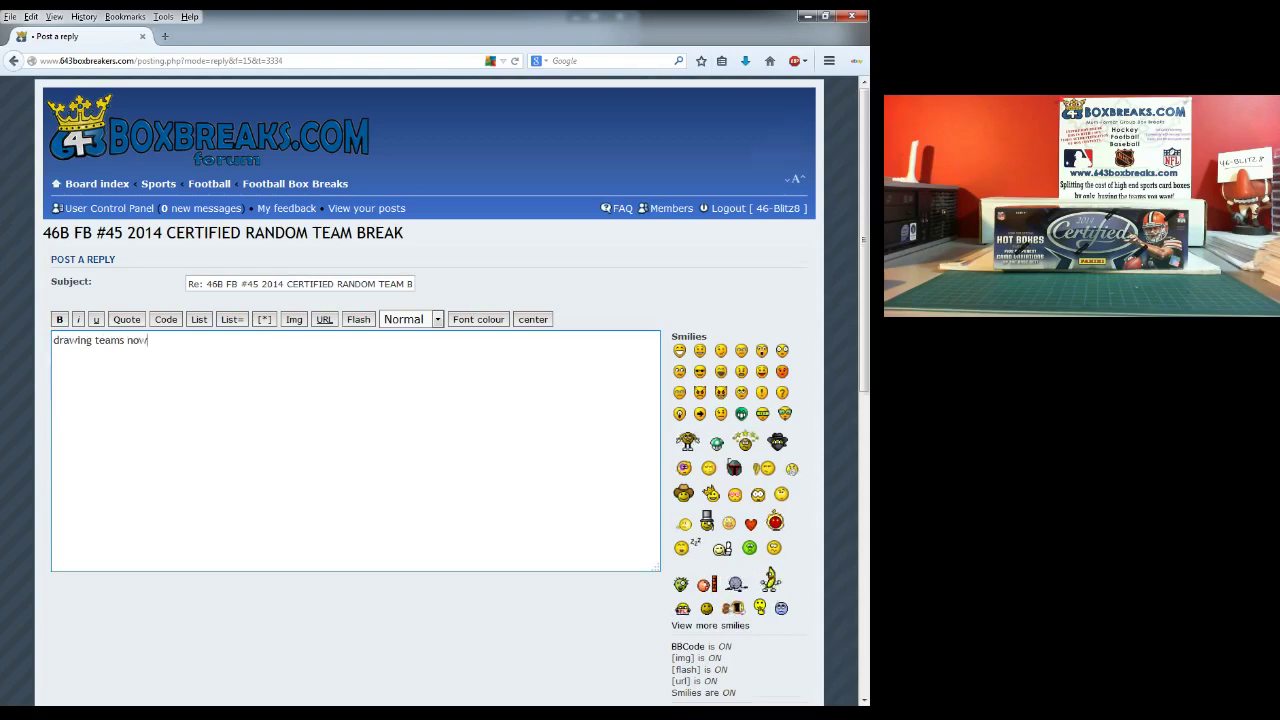
scroll(349, 623, "down", 3)
scroll(486, 509, "down", 2)
left_click(487, 465)
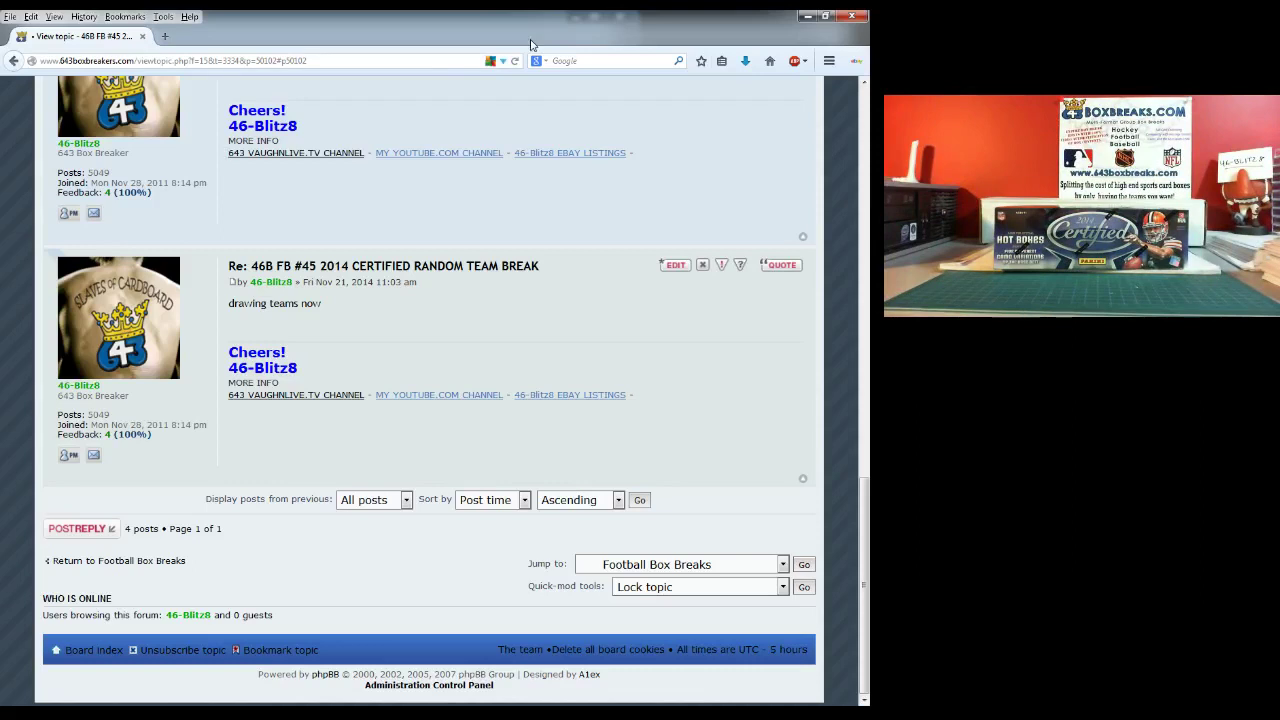
Shrink the forum window and bring forward the RANDOM.ORG page holding the full NFL team list
left_click(825, 16)
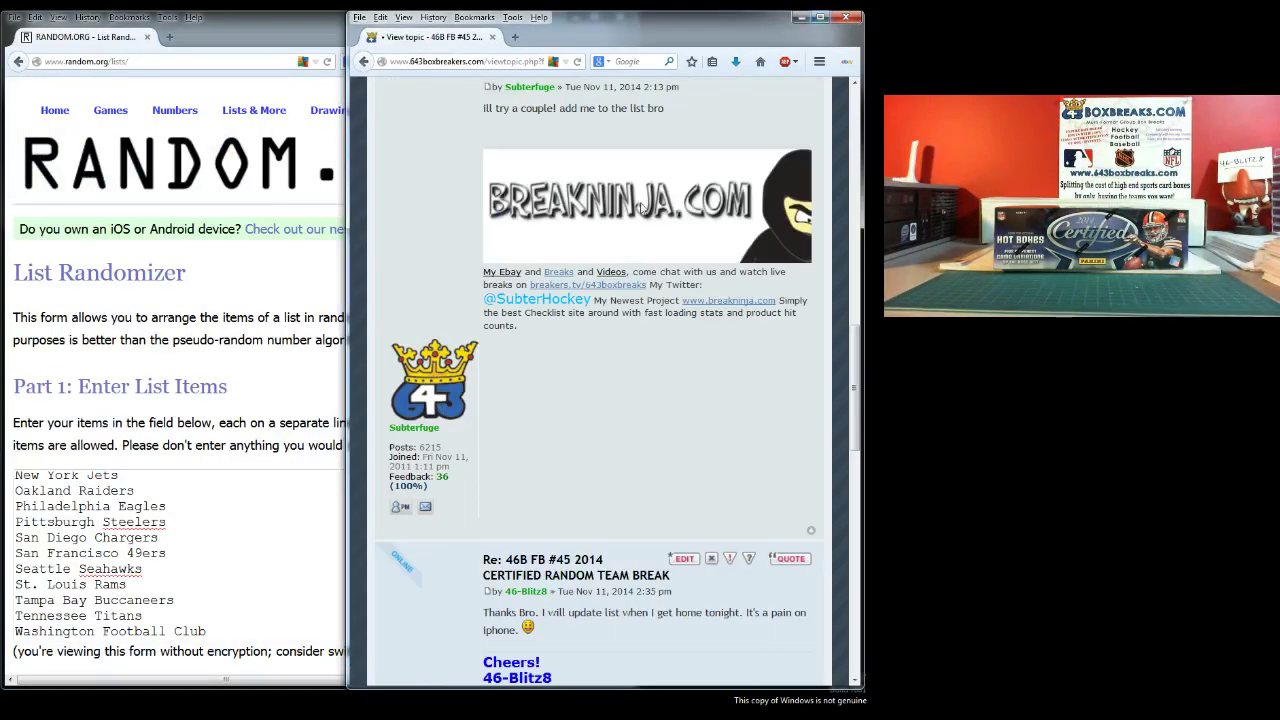
left_click_drag(856, 415, 865, 229)
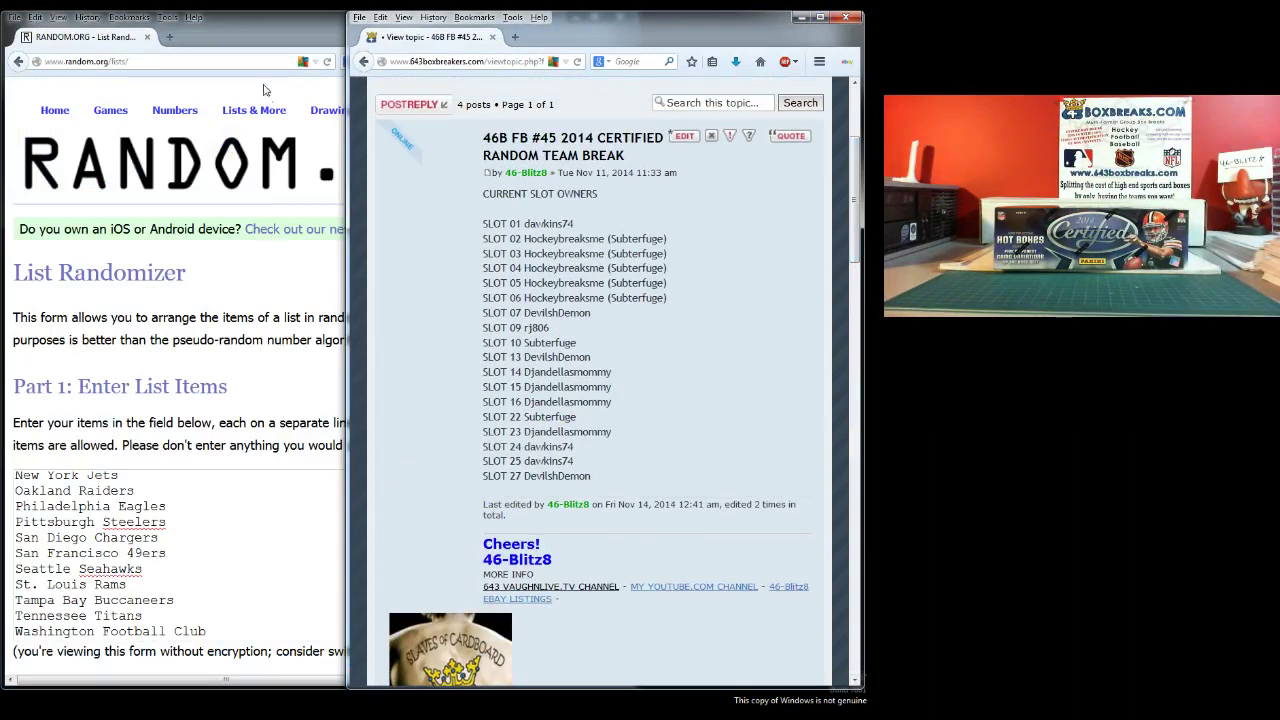
left_click(252, 40)
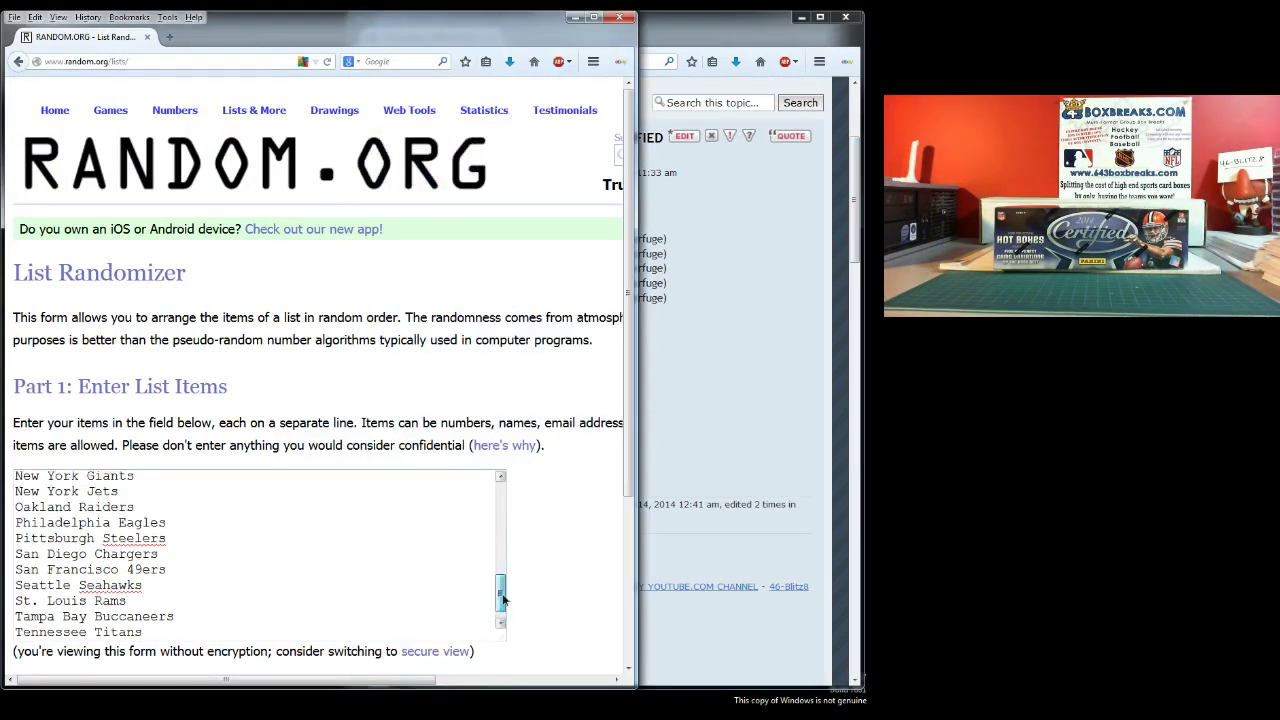
mouse_move(500, 597)
left_mouse_down()
mouse_move(513, 478)
mouse_move(508, 606)
left_mouse_up()
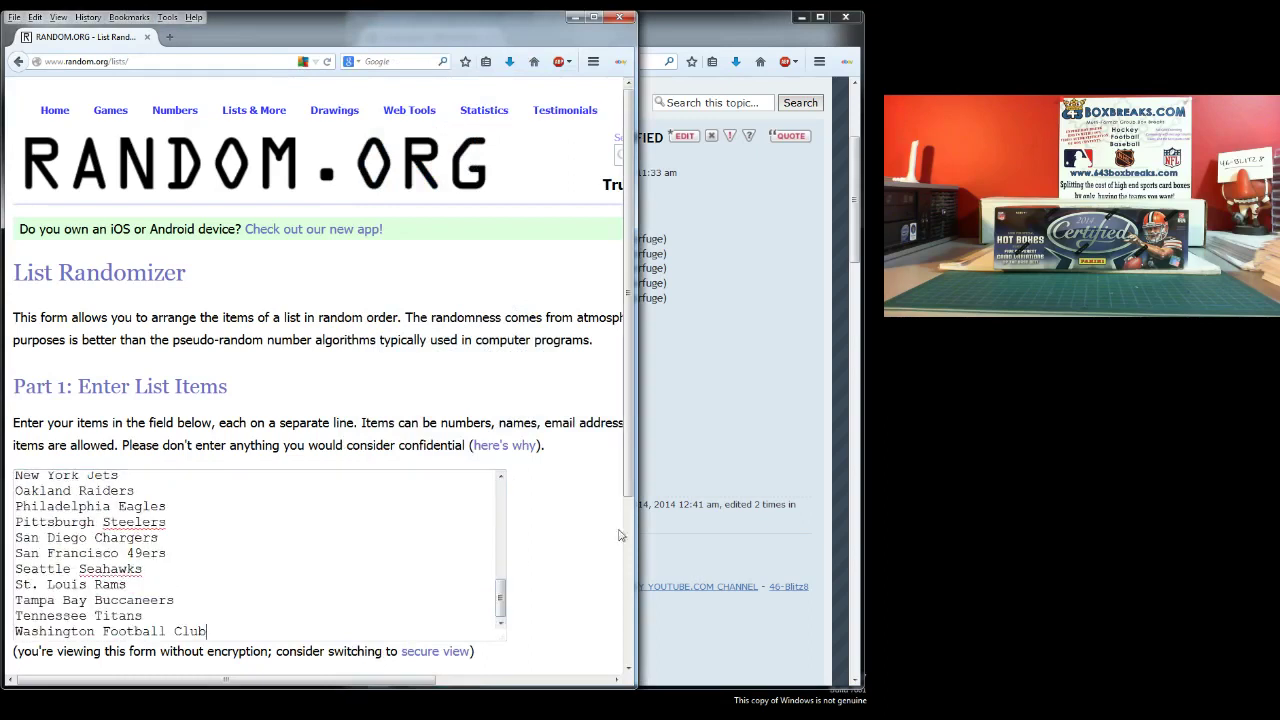
left_click_drag(628, 431, 628, 576)
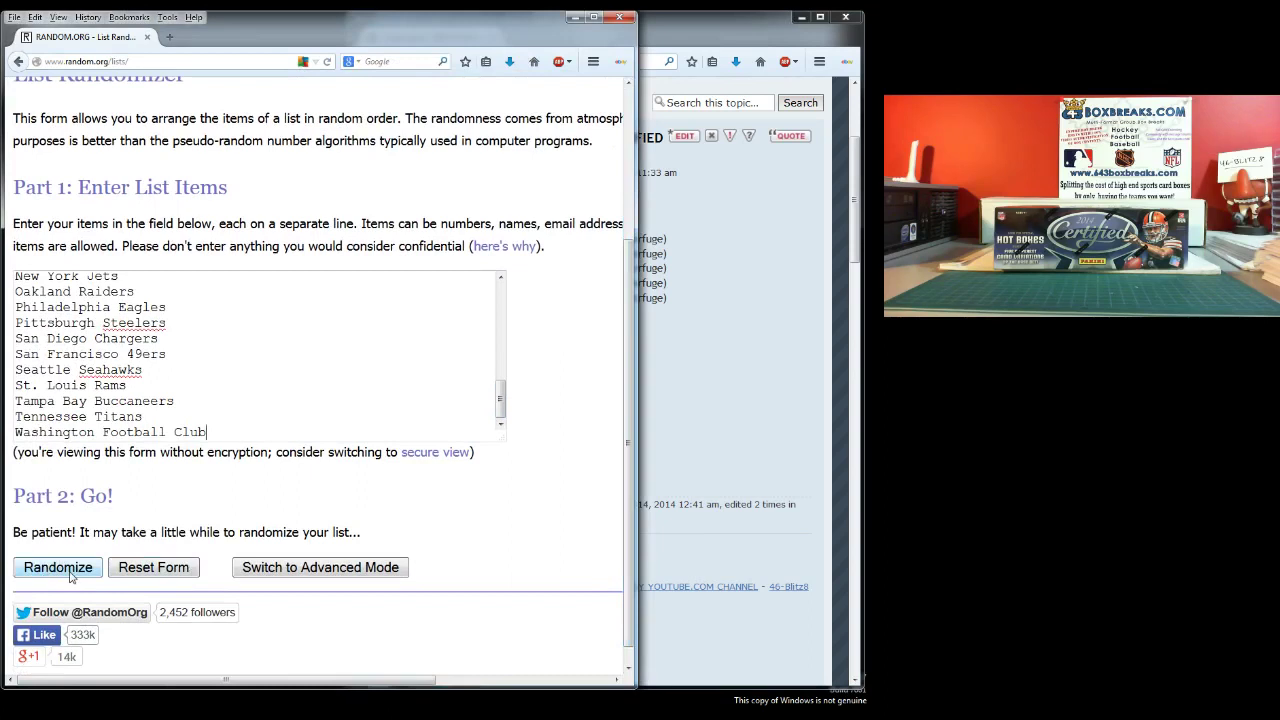
Randomize the 32-team list three times, ending with St. Louis Rams first and New York Giants last
left_click(70, 575)
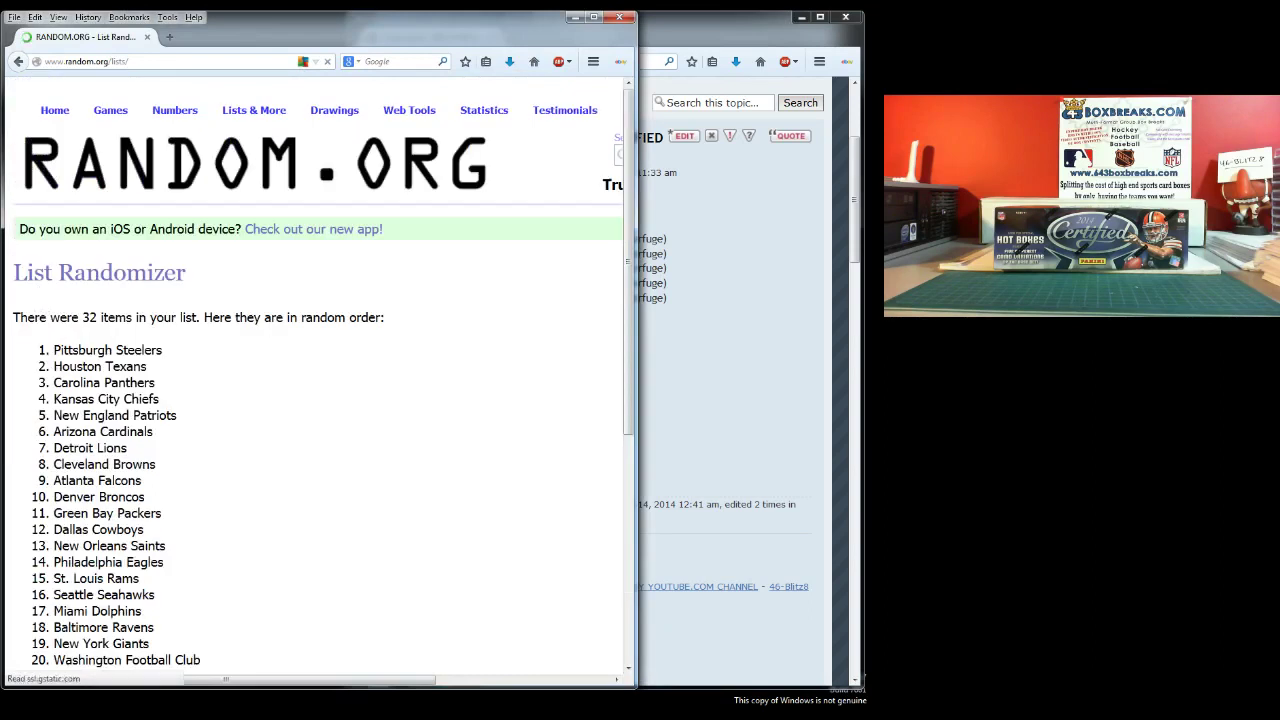
scroll(221, 499, "down", 3)
scroll(218, 501, "down", 4)
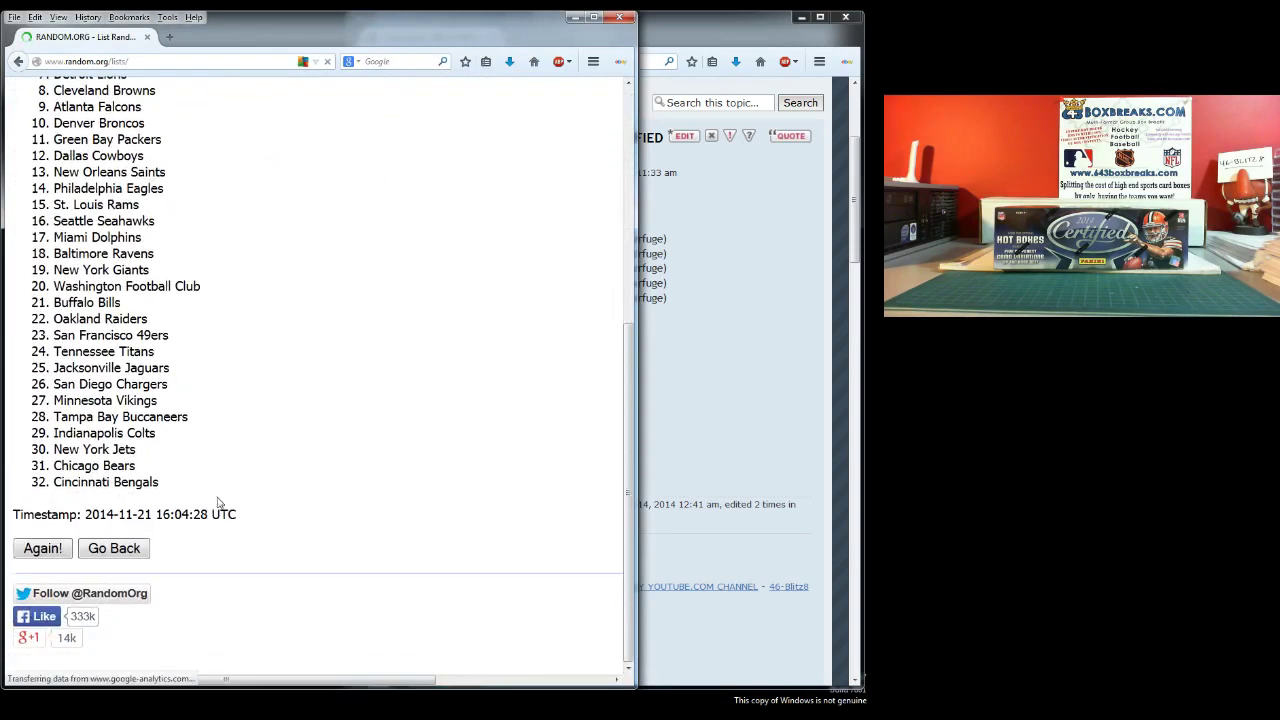
left_click(45, 550)
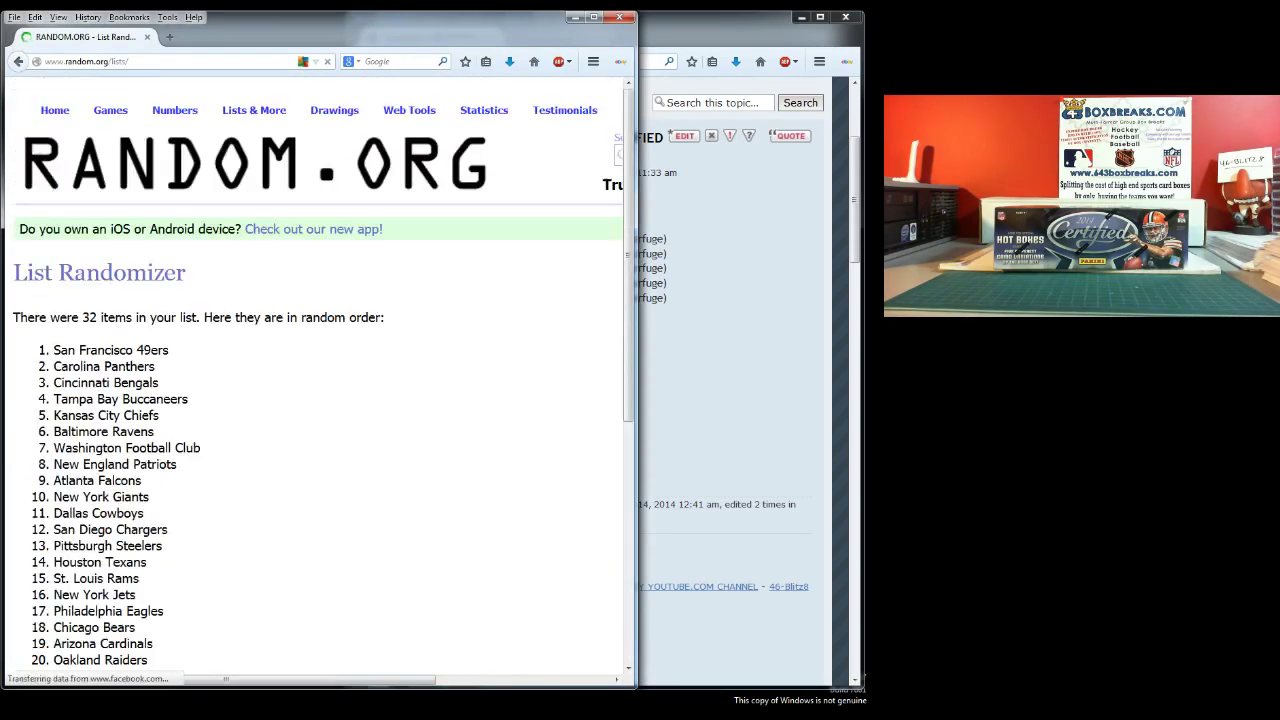
scroll(295, 499, "down", 2)
scroll(295, 499, "down", 4)
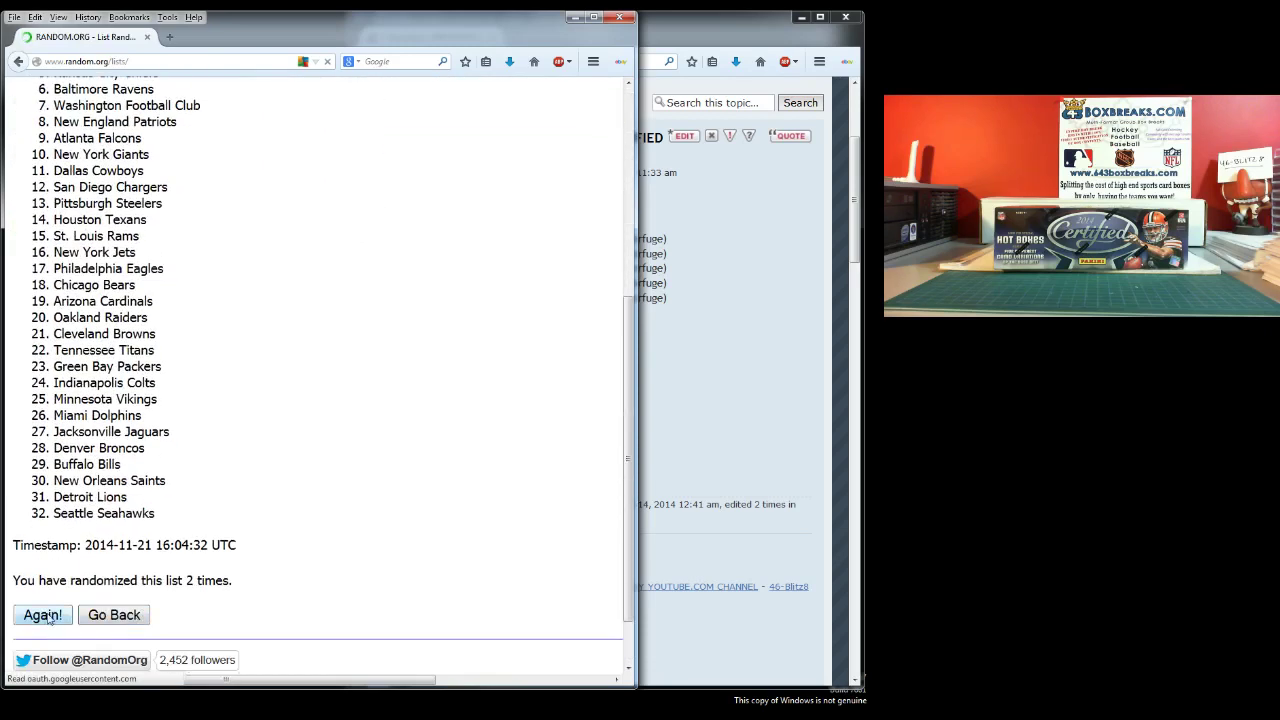
left_click(45, 615)
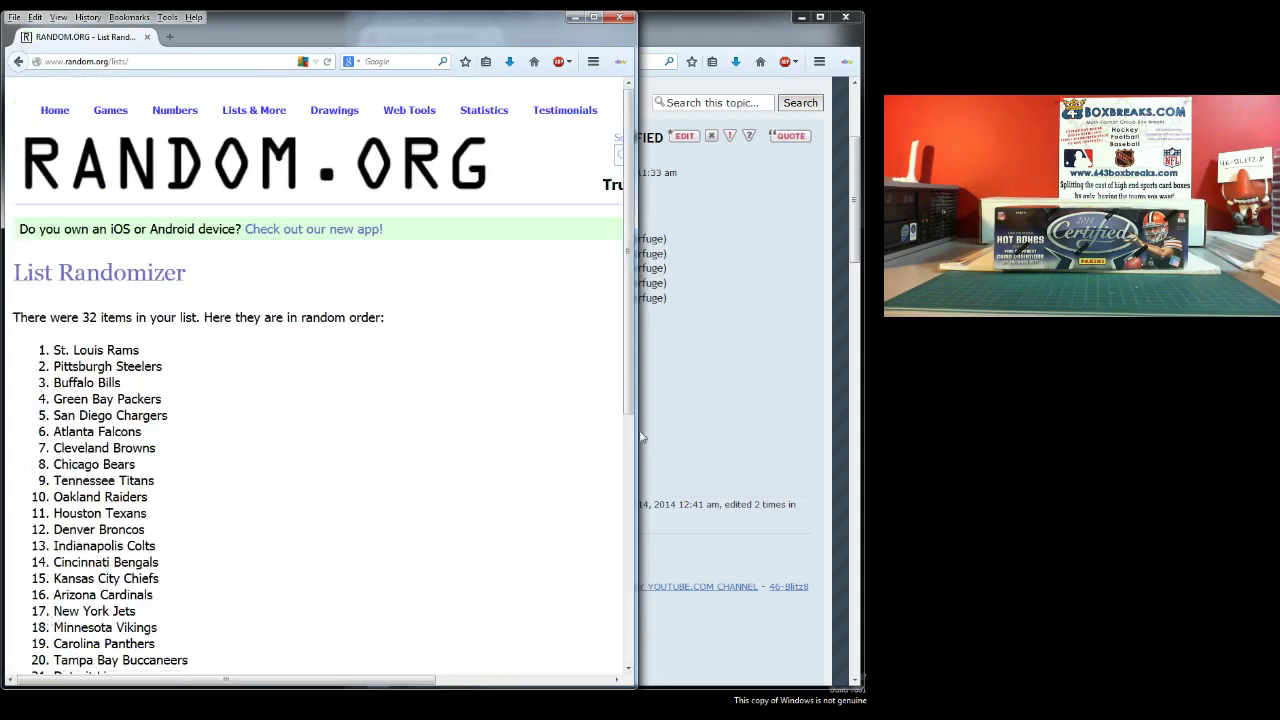
left_click_drag(636, 431, 447, 462)
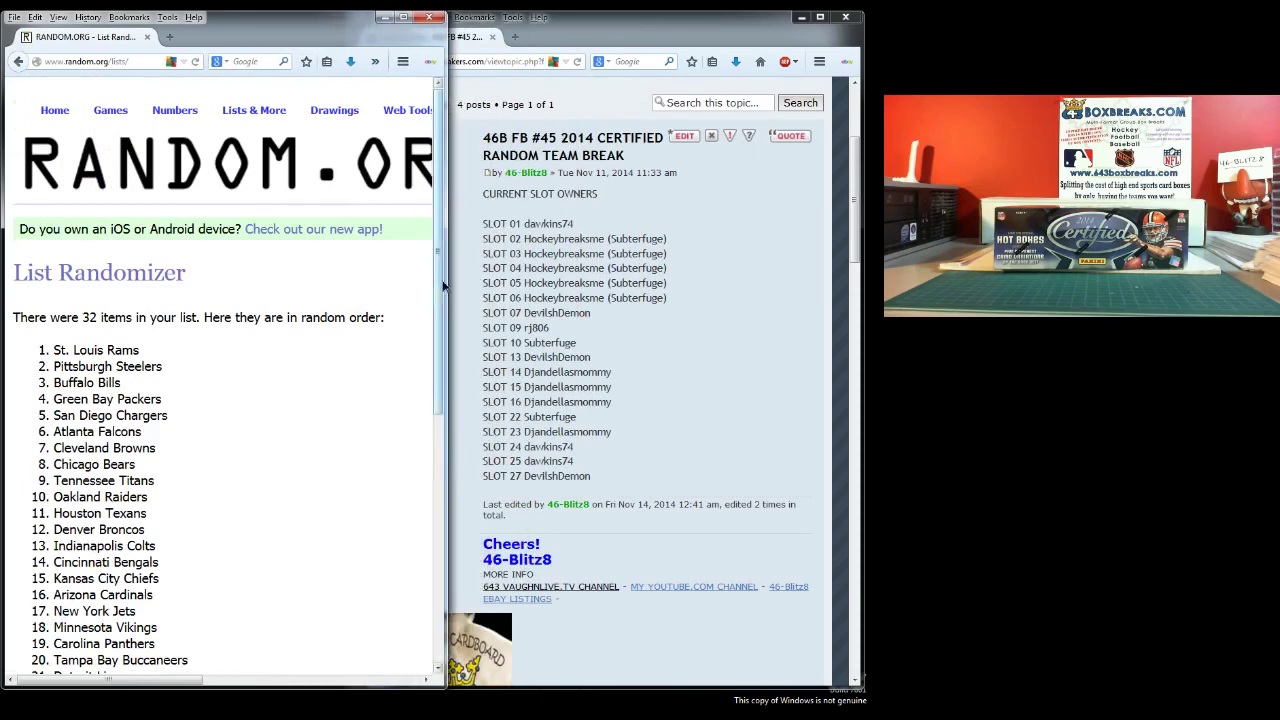
left_click_drag(440, 287, 441, 437)
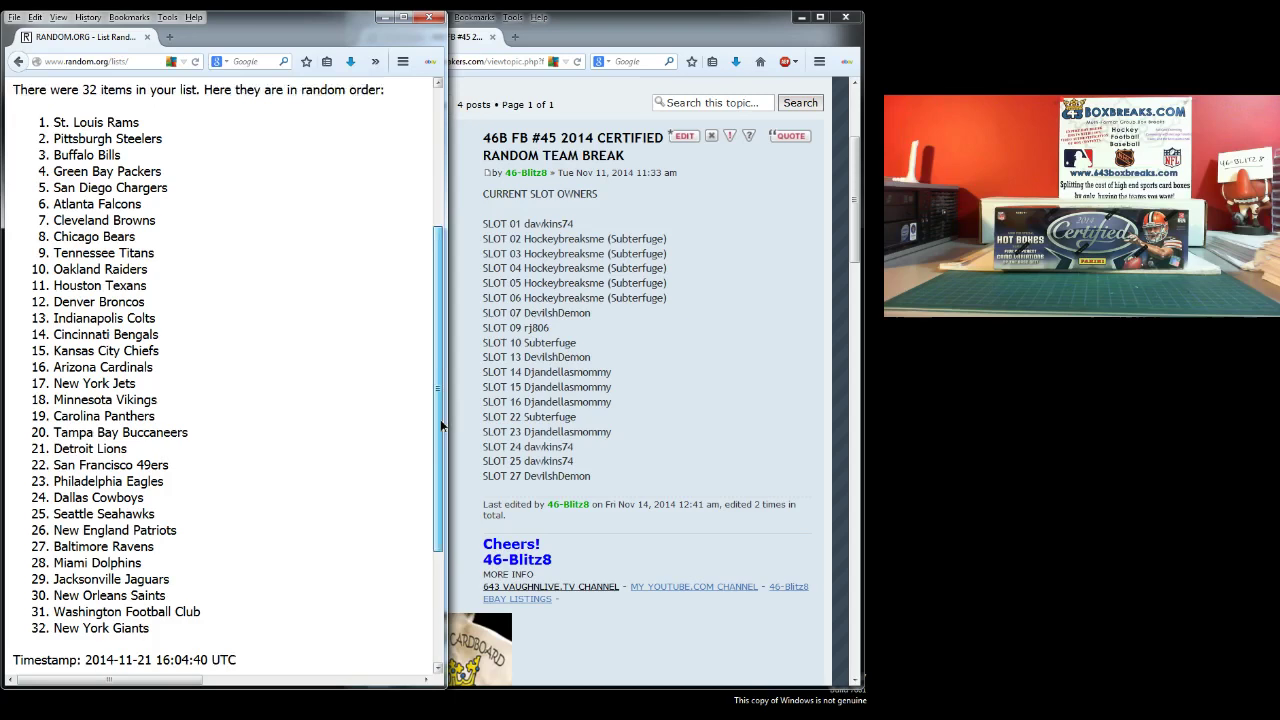
Scroll the forum topic to show the slot-owner list beside the shuffled 32-team order
left_click_drag(859, 248, 859, 256)
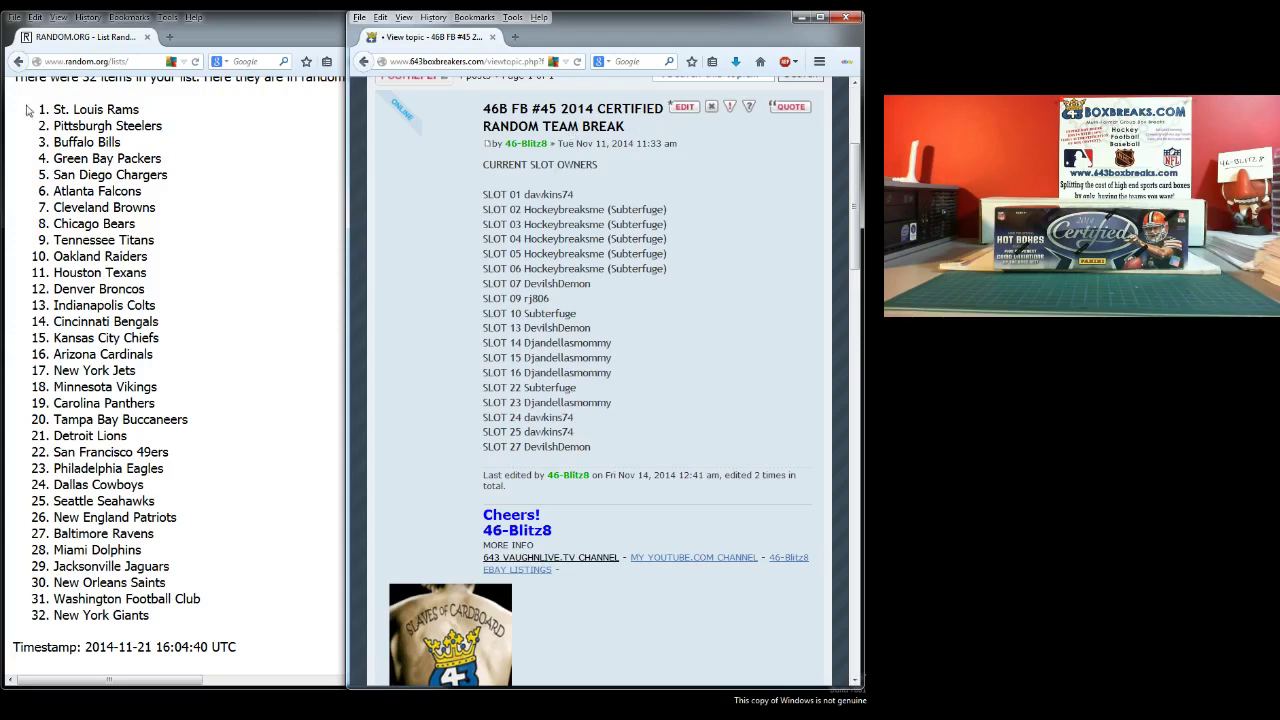
Copy the randomized 32-team list from RANDOM.ORG
mouse_move(53, 108)
left_mouse_down()
mouse_move(271, 468)
mouse_move(312, 610)
left_mouse_up()
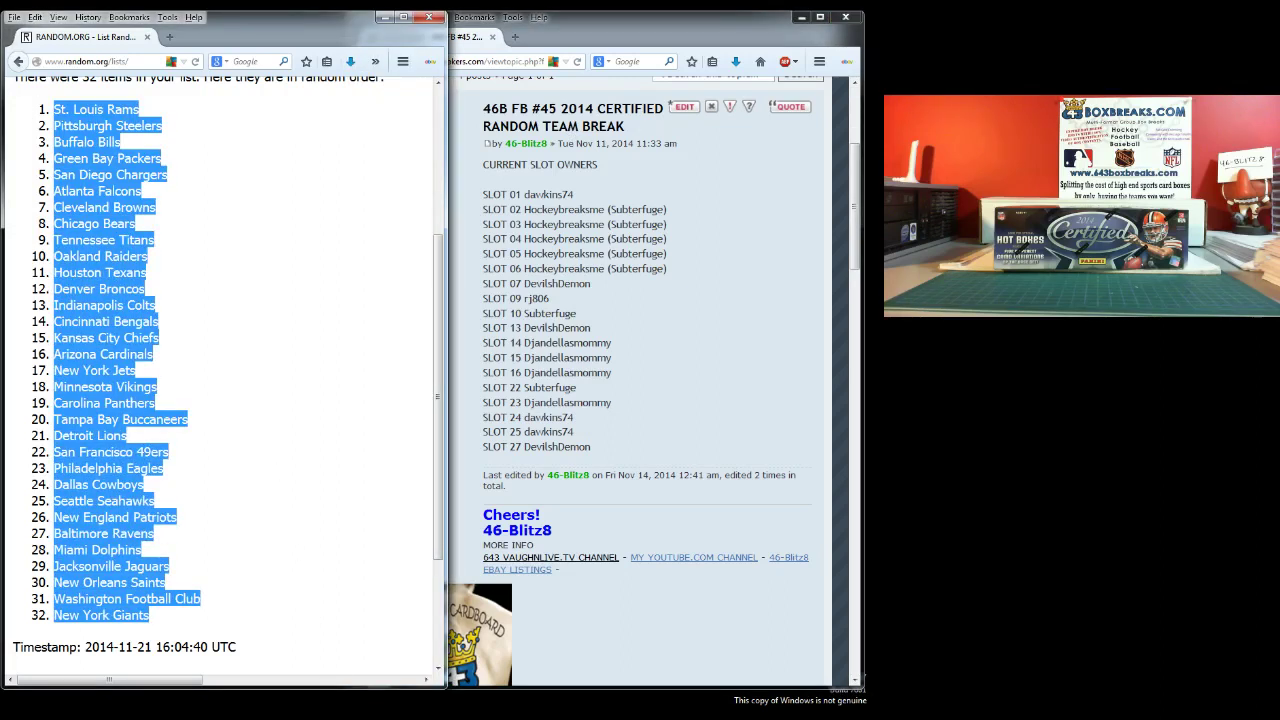
right_click(121, 337)
left_click(163, 348)
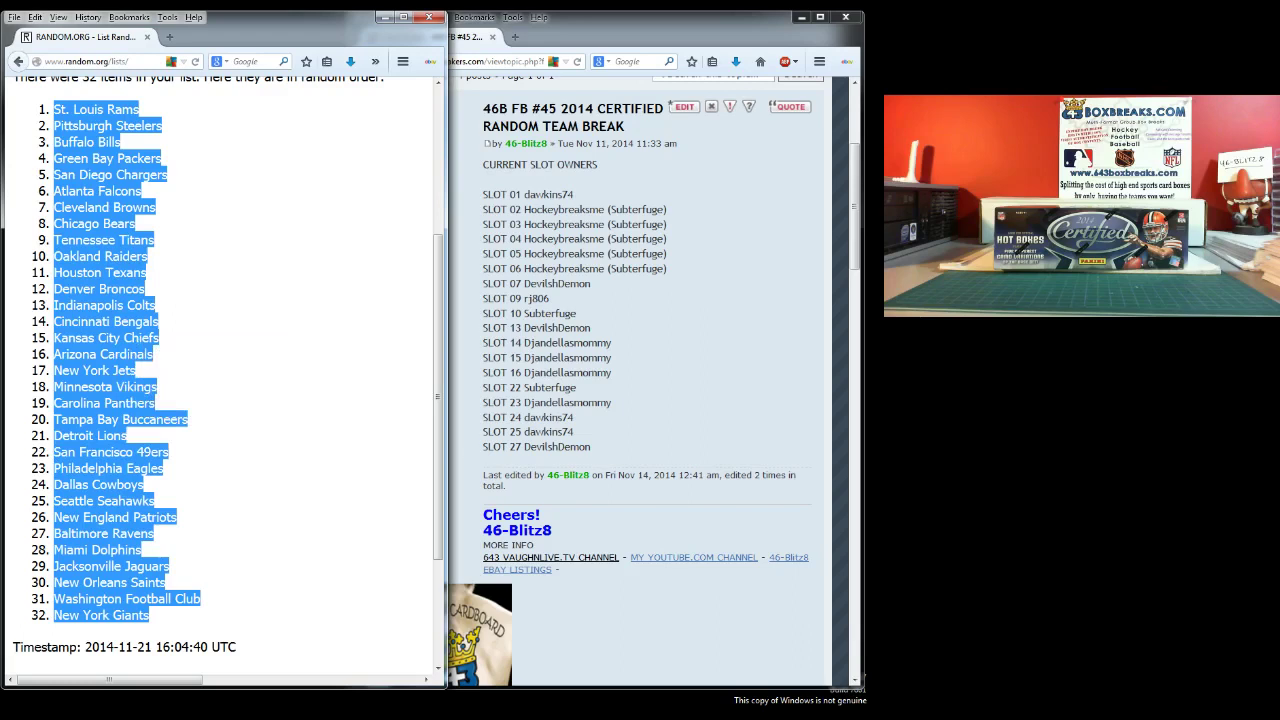
Draft a reply with RESULTS, VIDEO : PENDING and the pasted team order, then preview it
left_click(705, 238)
left_click_drag(855, 215, 855, 160)
left_click(410, 315)
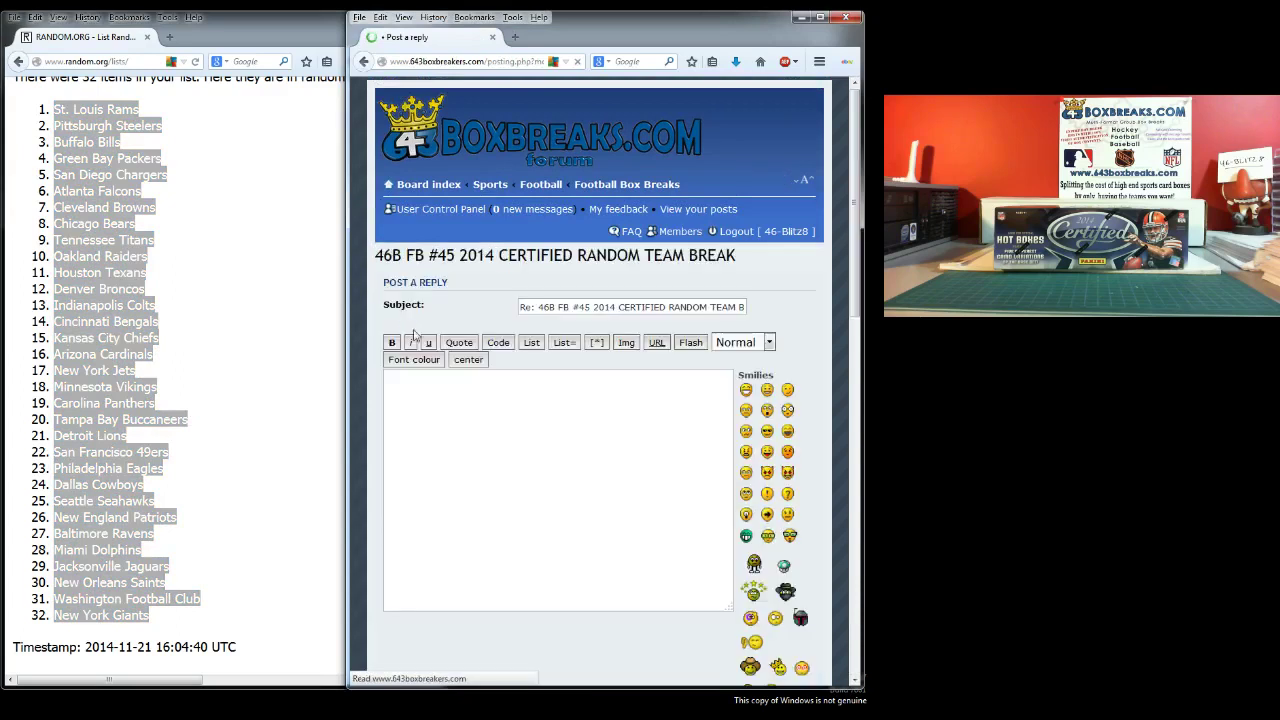
type("RESU")
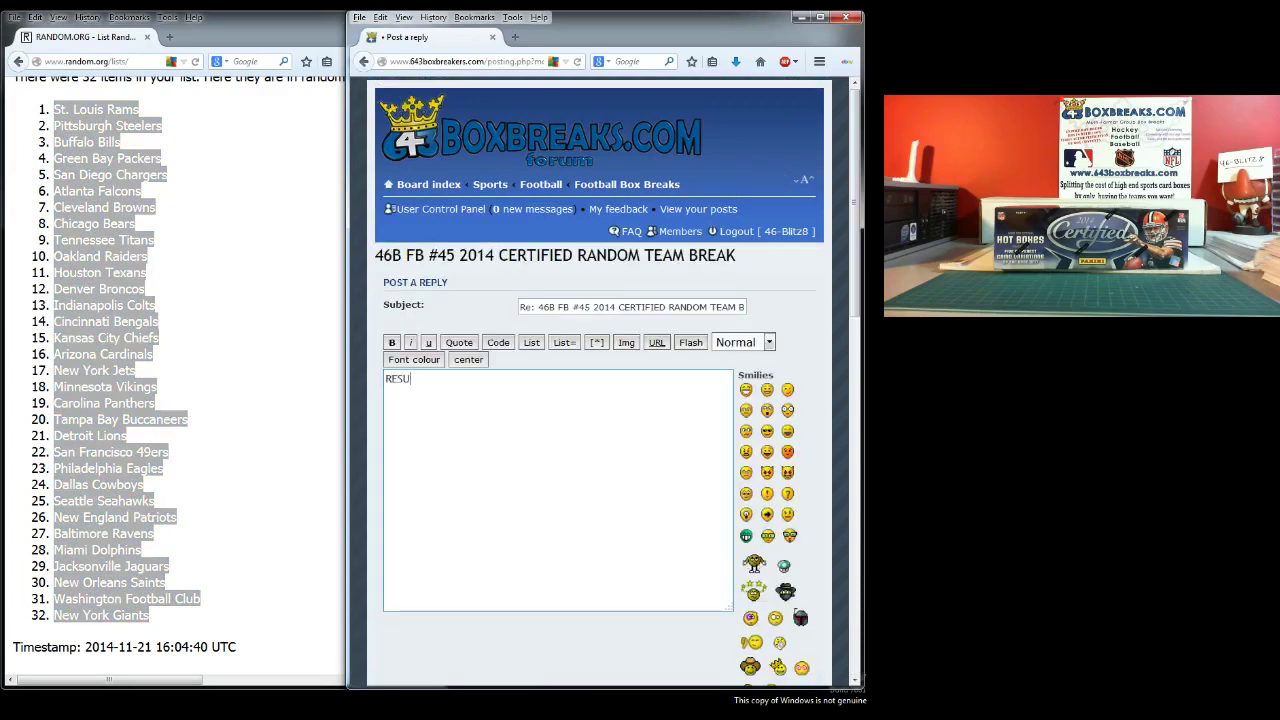
type("LTS")
key("Return")
key("Return")
type("V")
type("IDEO :")
type(" PENDING")
key("Return")
key("Return")
key("ctrl+v")
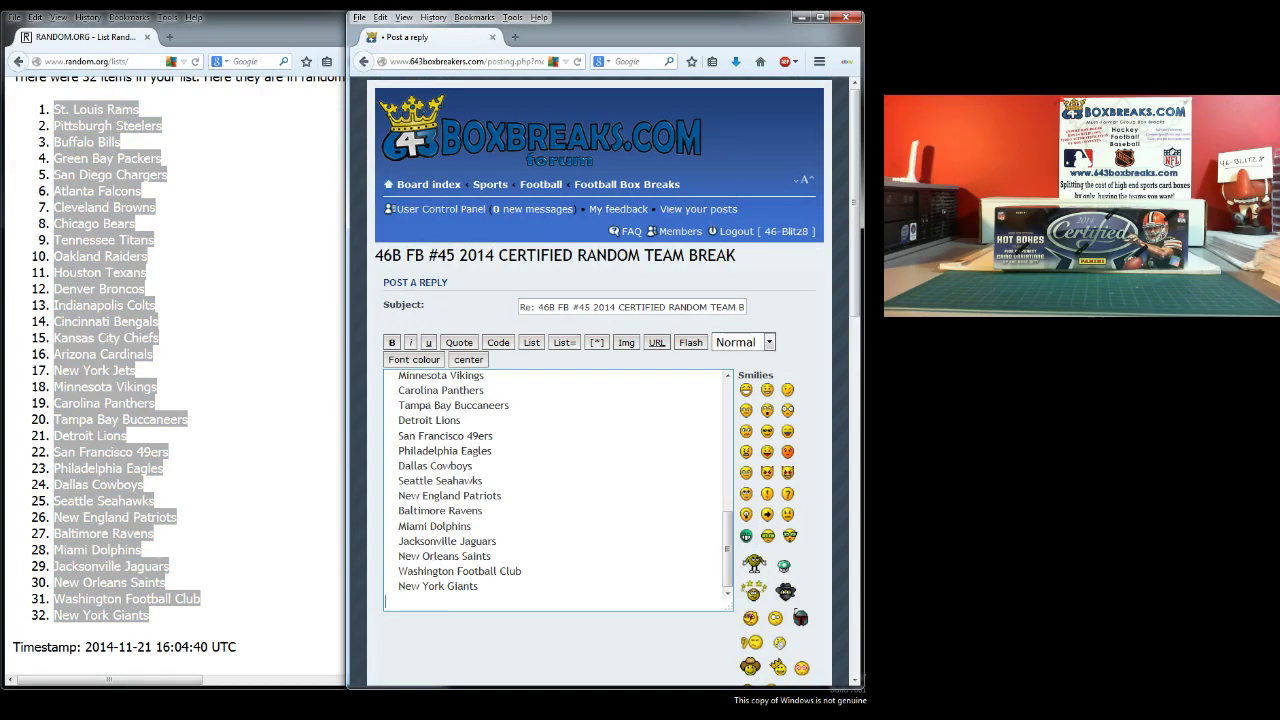
mouse_move(730, 552)
left_mouse_down()
mouse_move(733, 430)
mouse_move(733, 472)
left_mouse_up()
left_click_drag(857, 307, 862, 475)
left_click(610, 588)
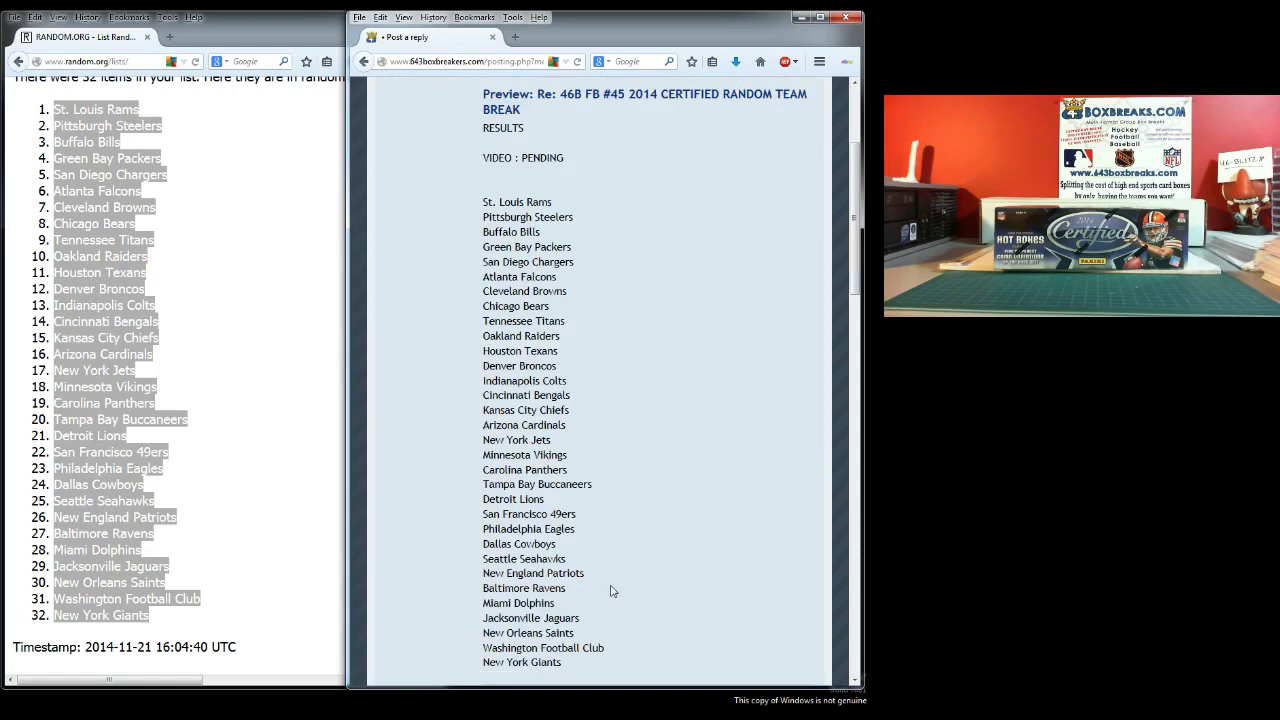
Scroll the reply preview, then maximize the RANDOM.ORG list showing it was randomized 3 times
left_click_drag(852, 200, 855, 302)
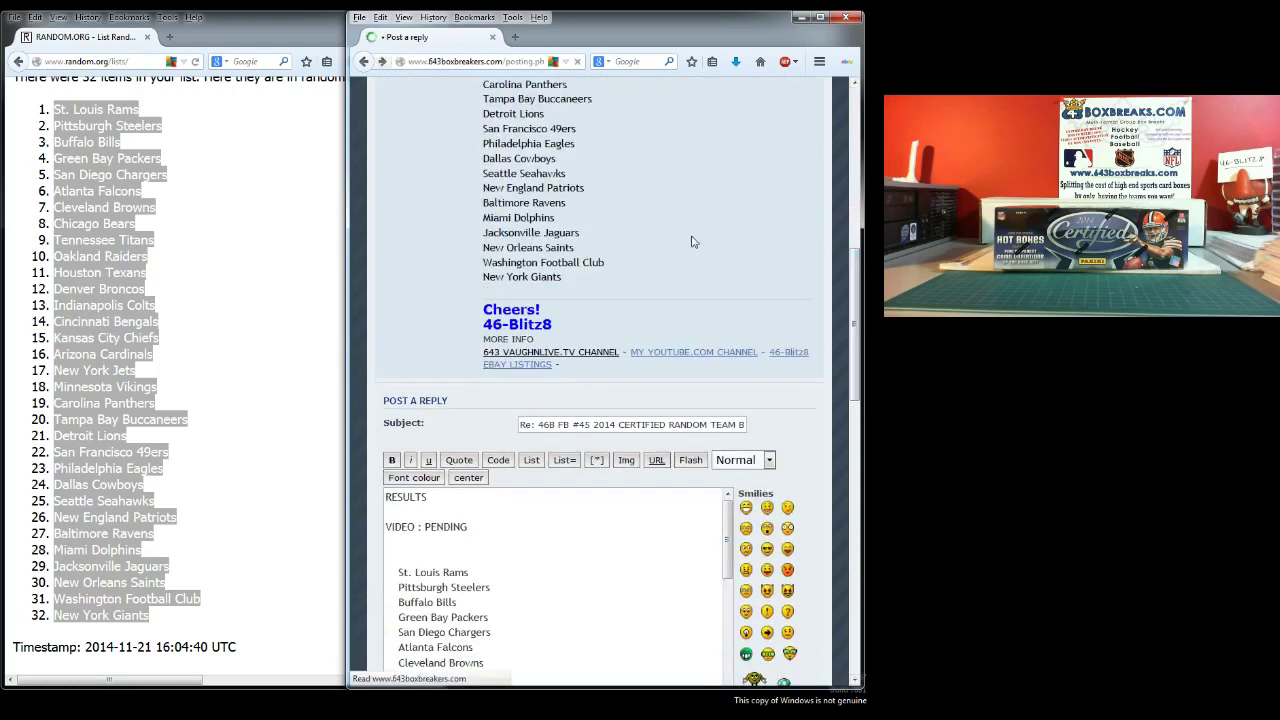
scroll(691, 241, "down", 10)
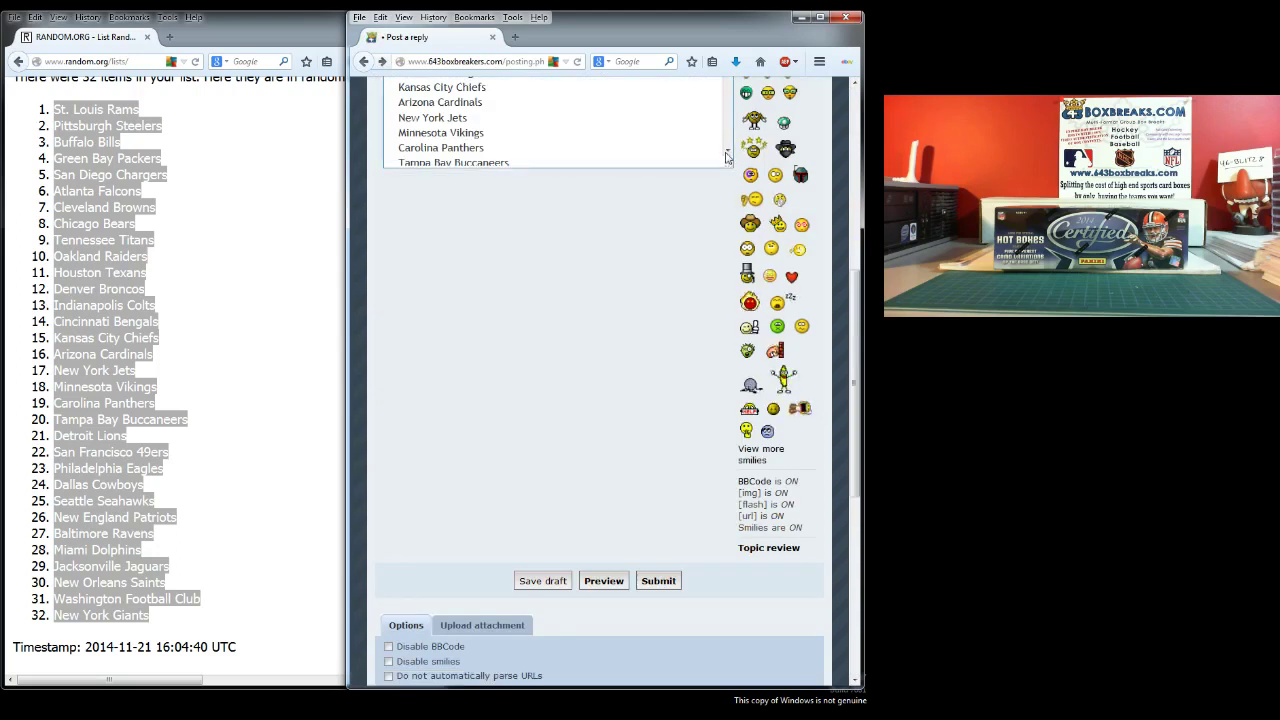
left_click(290, 302)
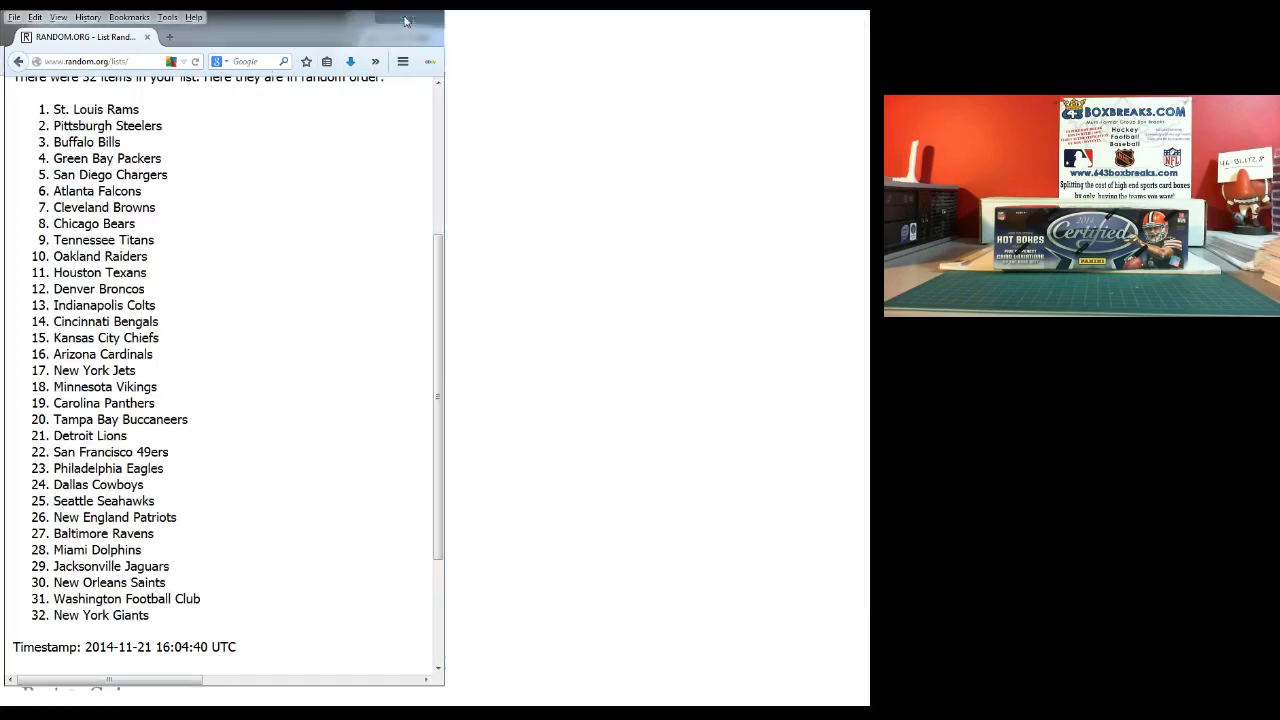
left_click(406, 20)
left_click_drag(26, 112, 246, 612)
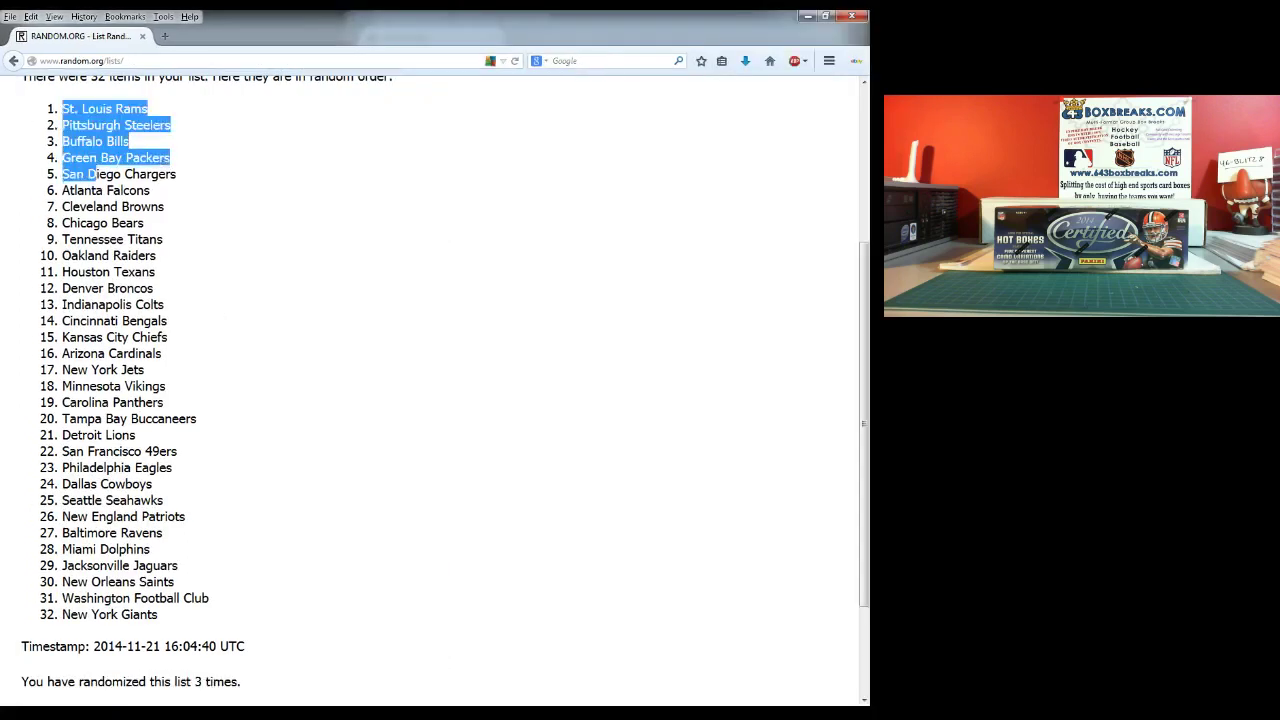
right_click(126, 418)
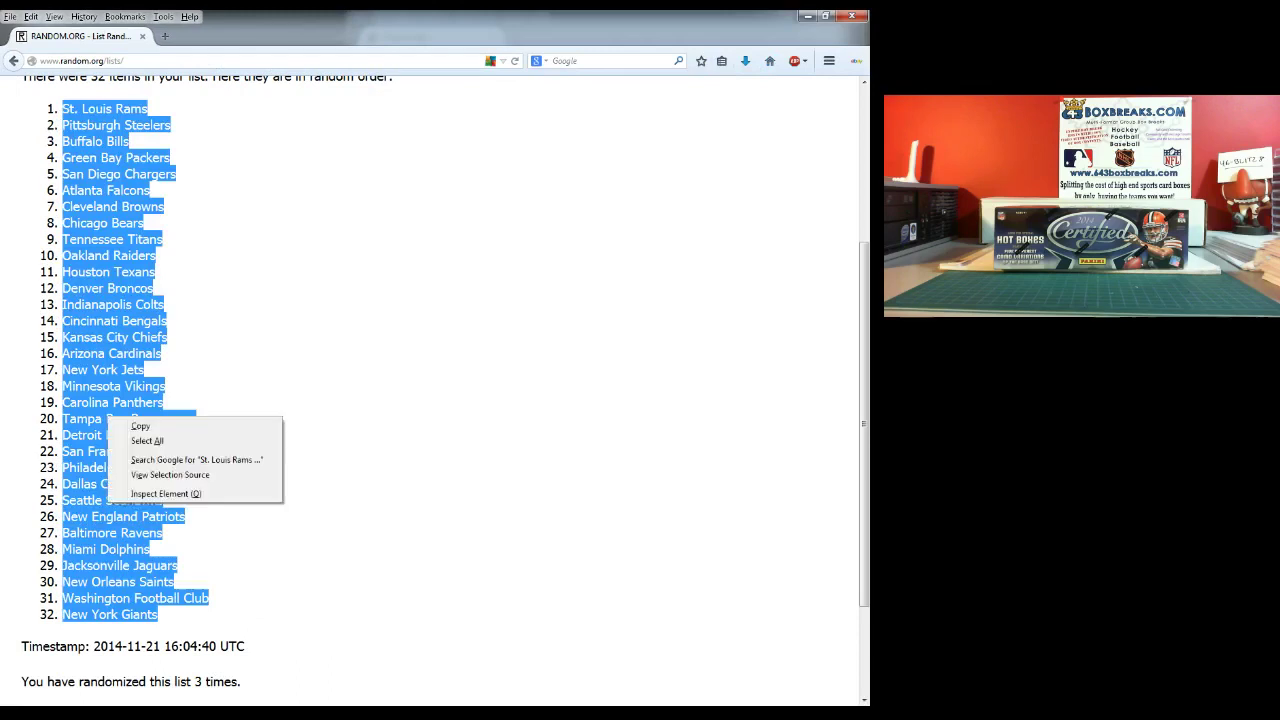
left_click(393, 404)
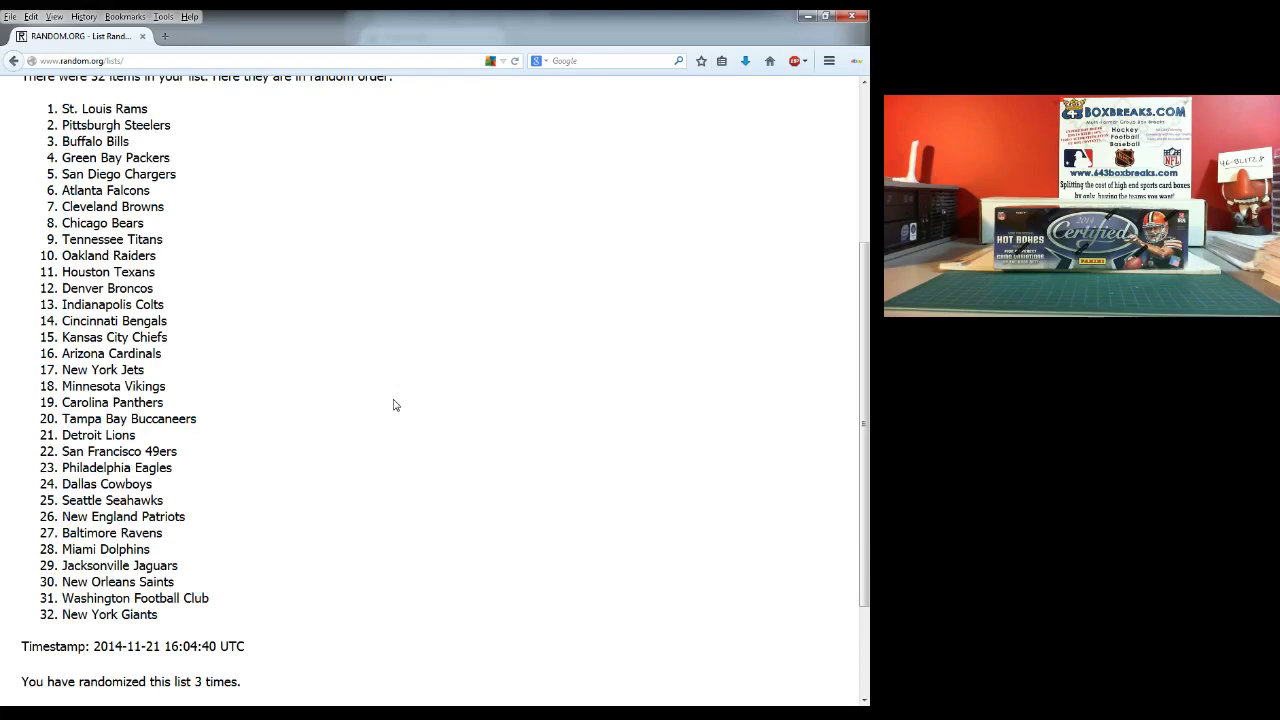
Restore the randomizer window and scroll the forum topic back to the slot-owner post
left_click(825, 16)
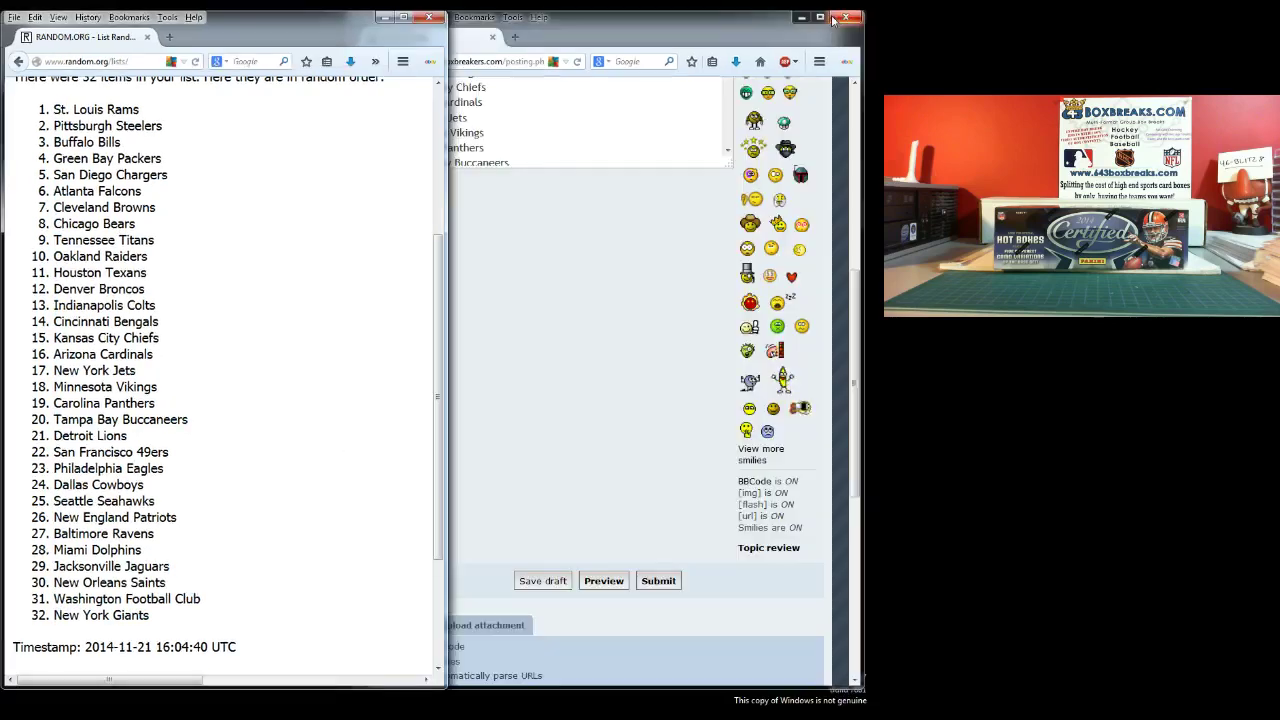
left_click(700, 255)
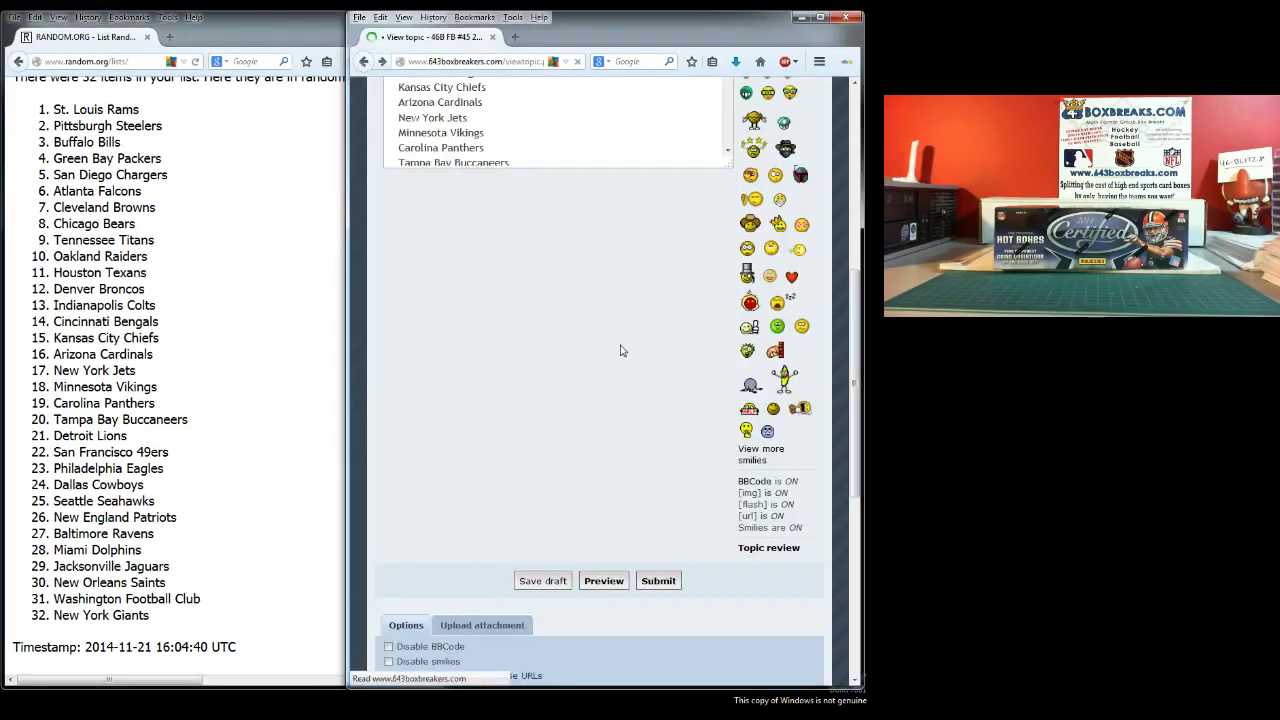
scroll(853, 205, "down", 1)
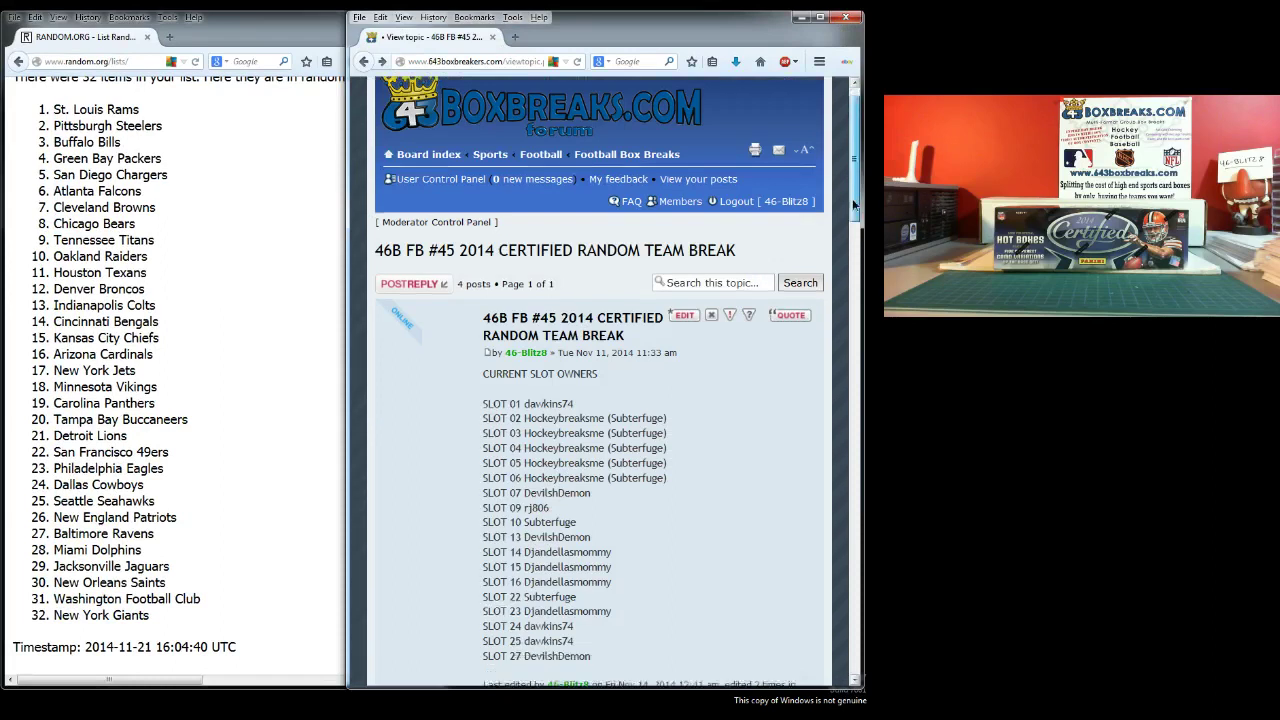
left_click_drag(853, 205, 858, 258)
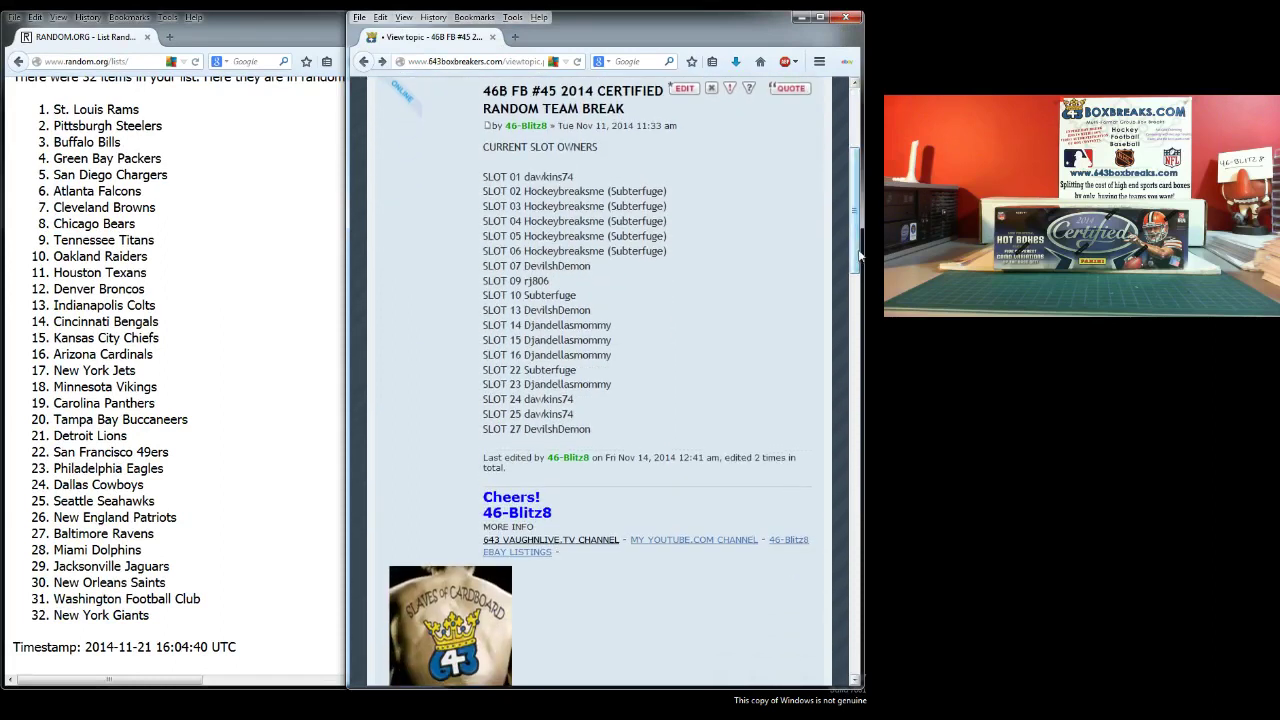